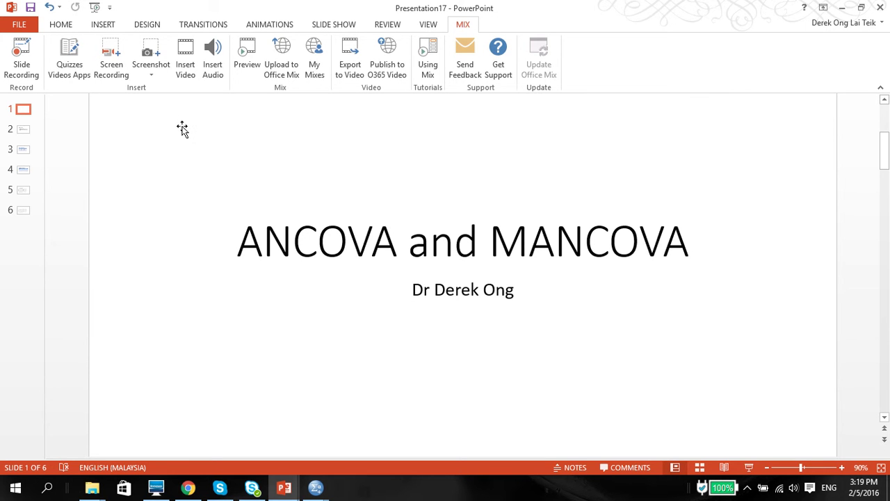
Show slide 2, 'What is a covariate', with its income-controlled purchases example
left_click(24, 131)
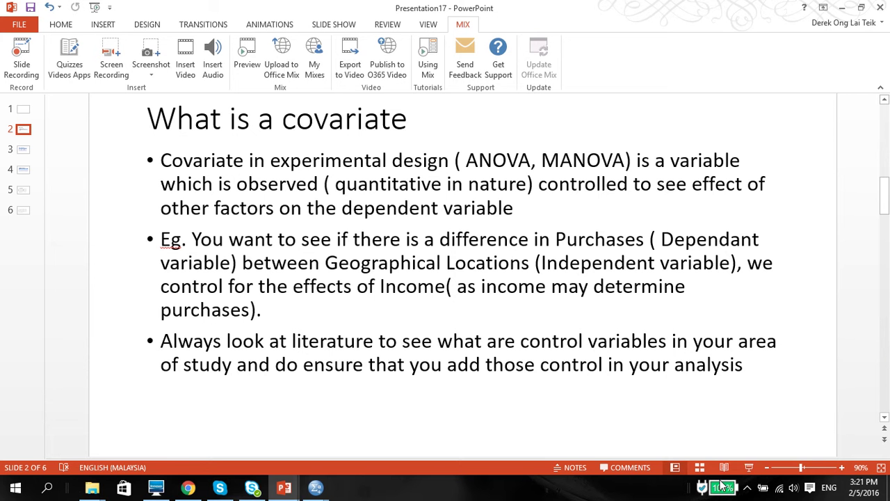
Switch to the Blood Pressure Regression data and start a Univariate general linear model
mouse_move(314, 489)
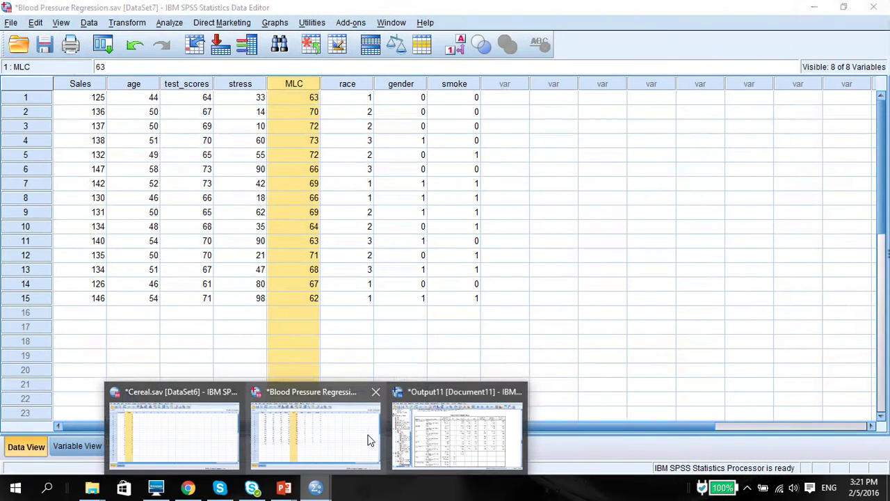
left_click(369, 440)
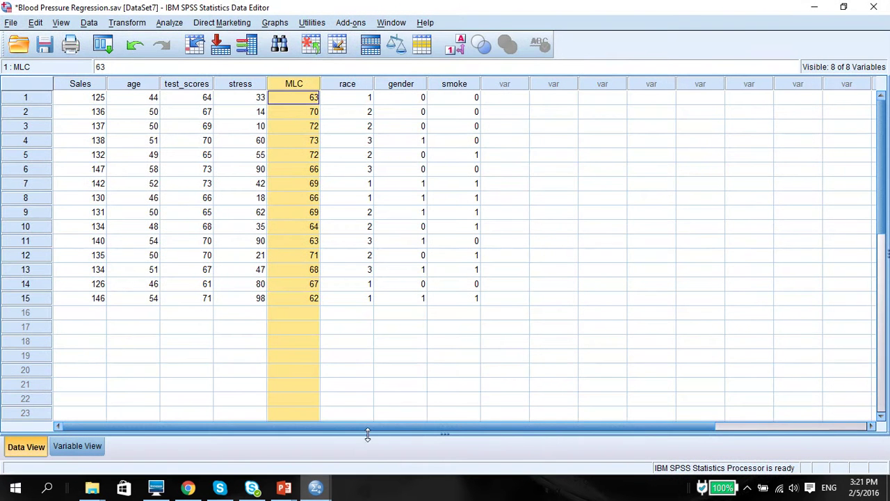
left_click(87, 96)
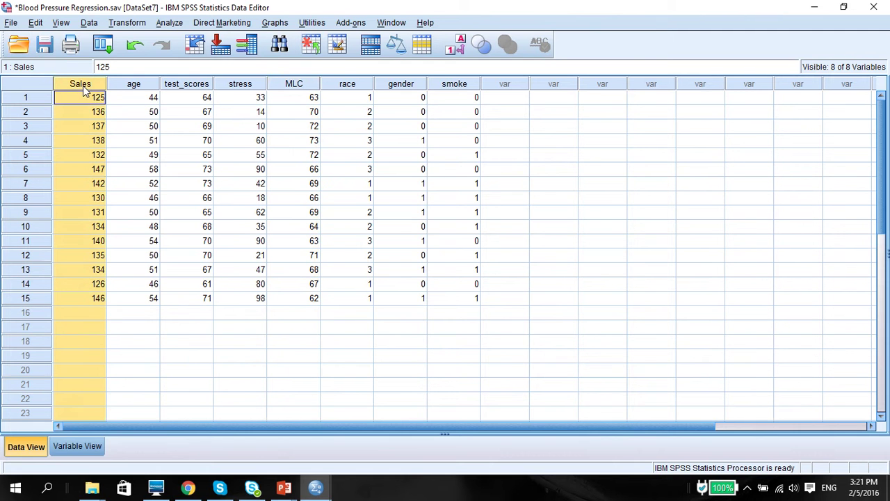
left_click(284, 86)
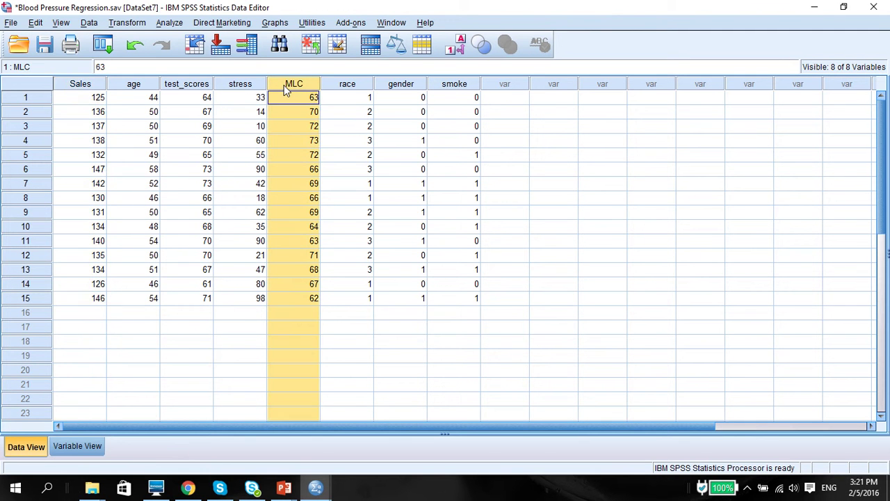
left_click(174, 25)
mouse_move(201, 102)
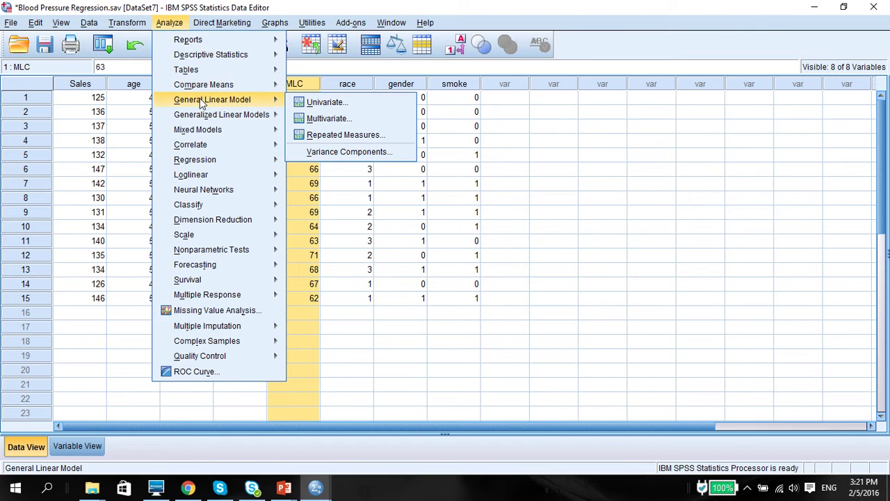
left_click(348, 106)
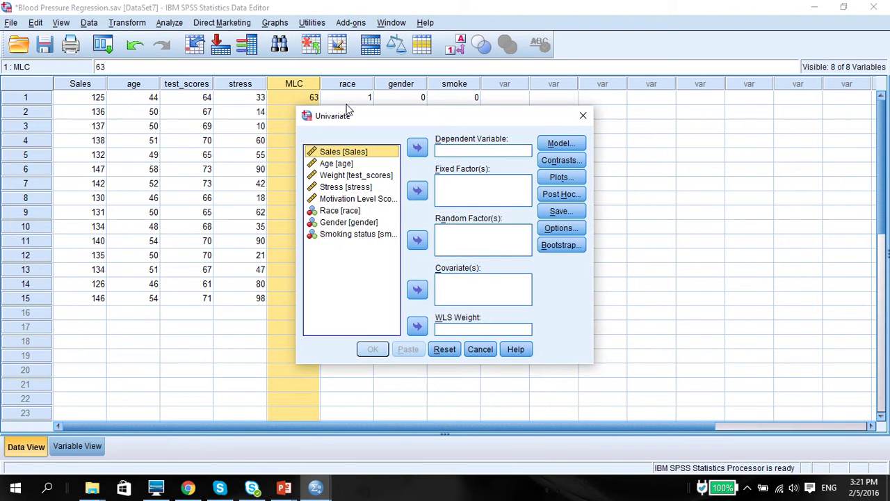
Assign Sales as the dependent variable and Race and Gender as fixed factors
left_click(418, 147)
left_click(358, 198)
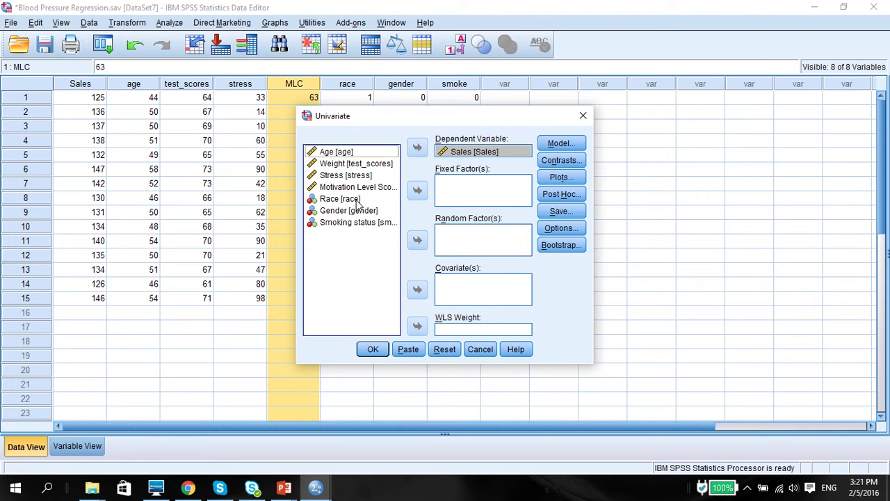
left_click(419, 192)
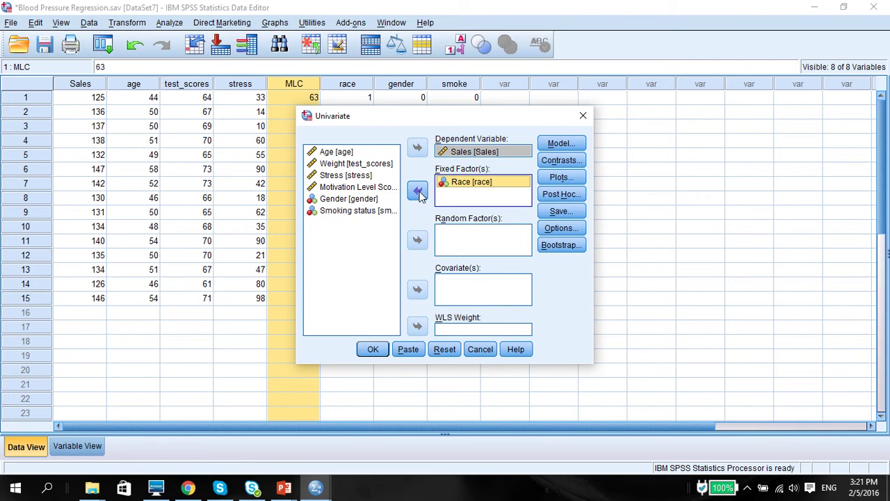
left_click(341, 200)
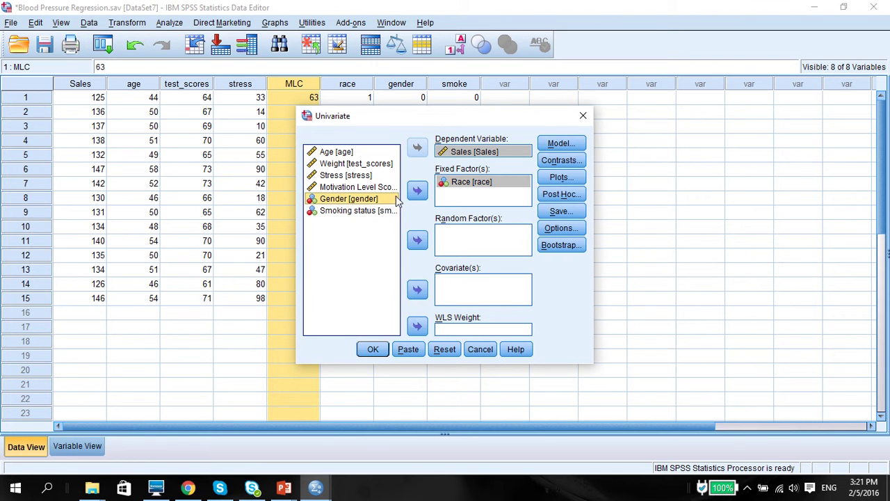
left_click(419, 192)
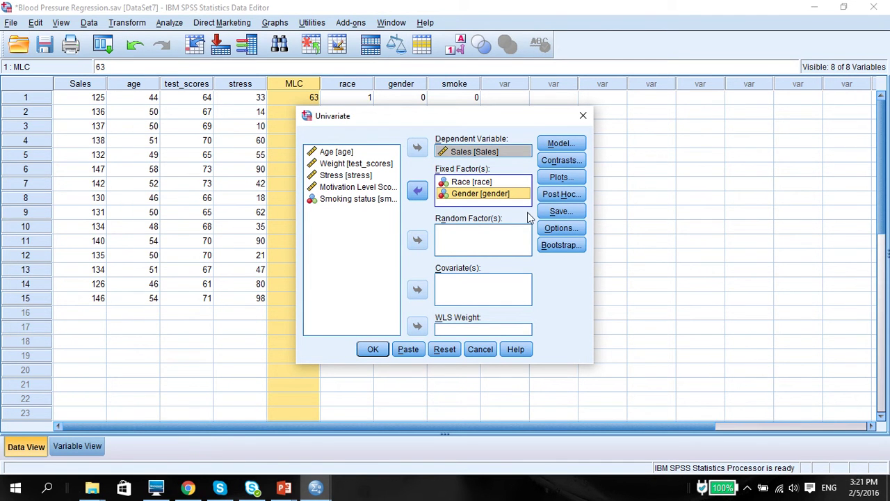
Add a race*gender profile plot with race on the horizontal axis and gender as separate lines
left_click(564, 180)
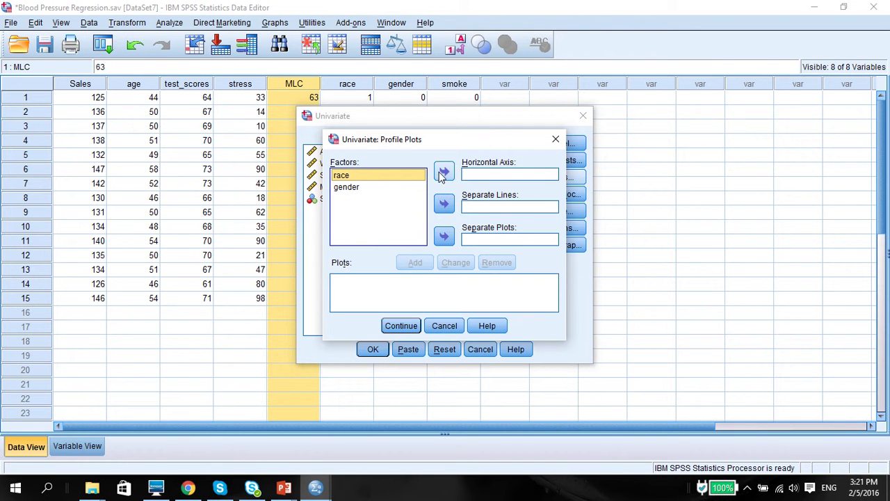
left_click(391, 188)
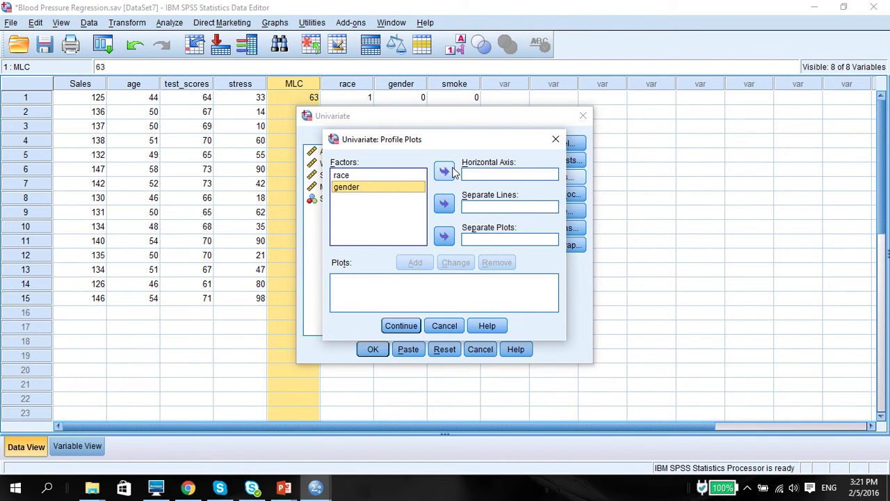
left_click(409, 176)
left_click(444, 171)
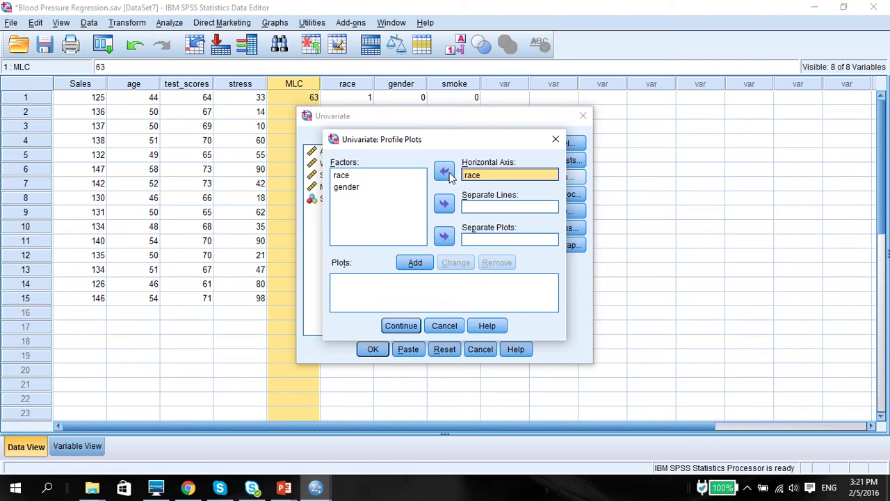
left_click(371, 187)
left_click(444, 204)
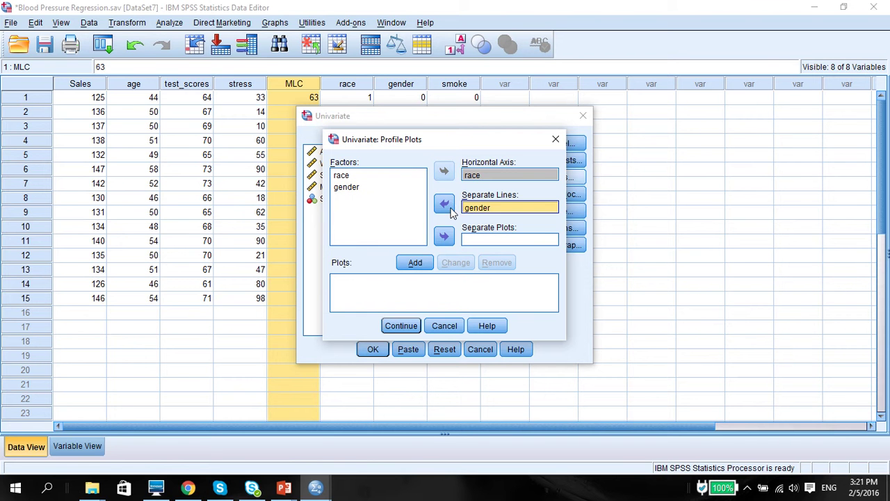
left_click(415, 262)
left_click(401, 325)
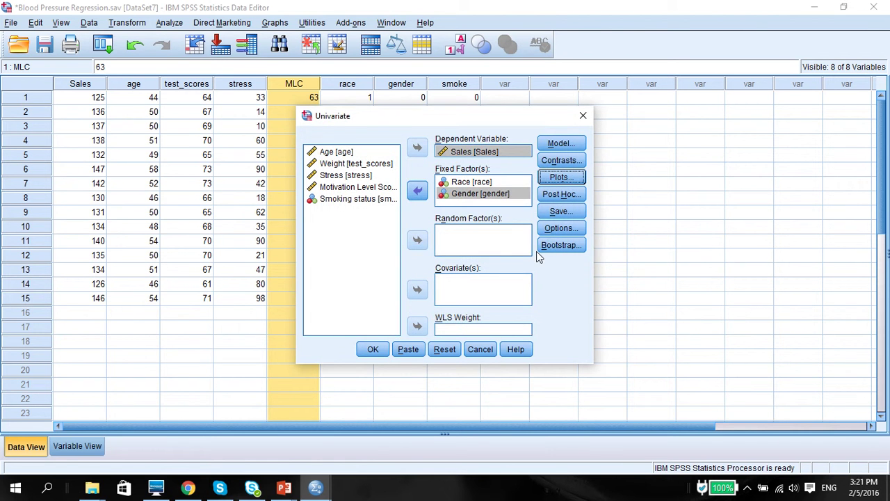
left_click(560, 194)
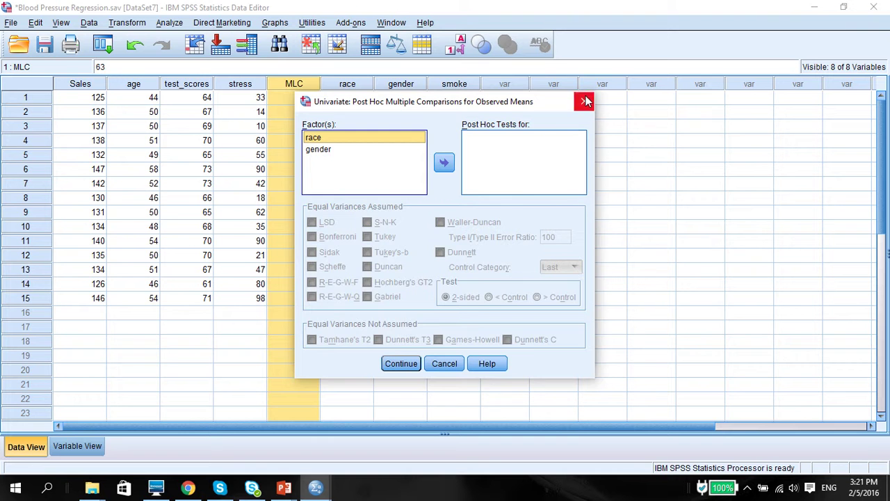
left_click(582, 104)
Request marginal means for race, gender and race*gender with main-effect comparisons, descriptives, effect size and observed power
left_click(561, 228)
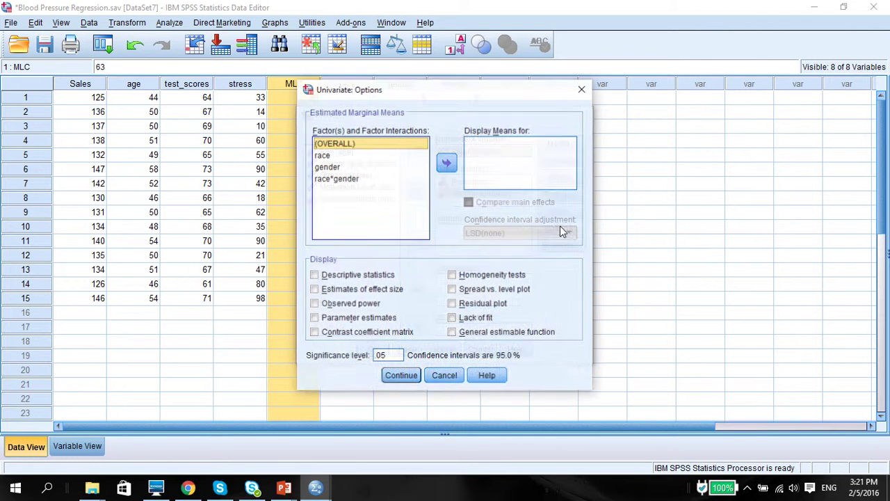
left_click(317, 158)
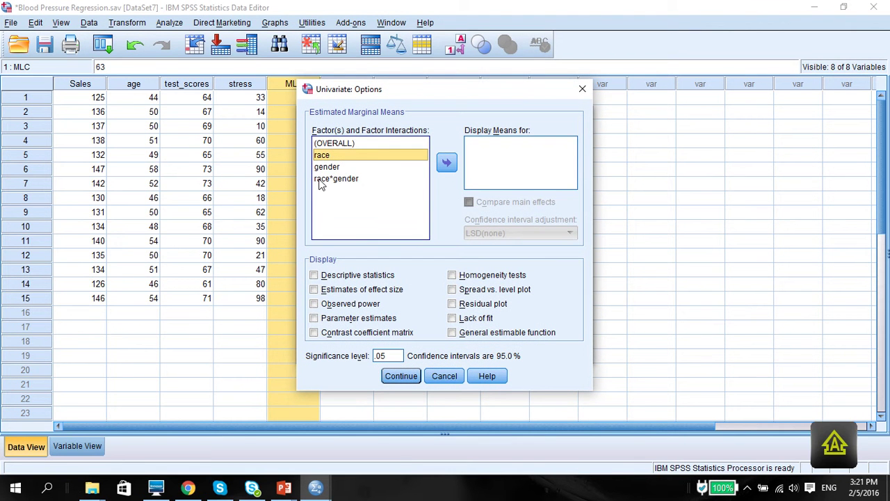
left_click(320, 180, "shift")
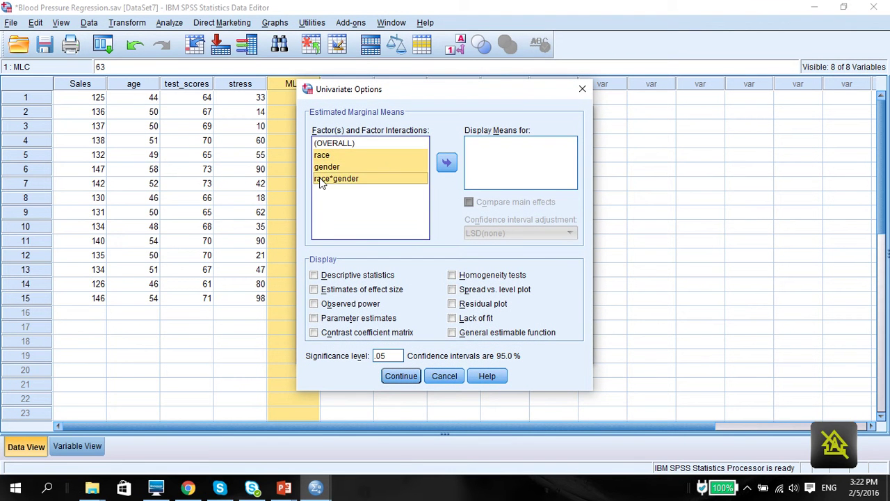
left_click(446, 163)
left_click(468, 201)
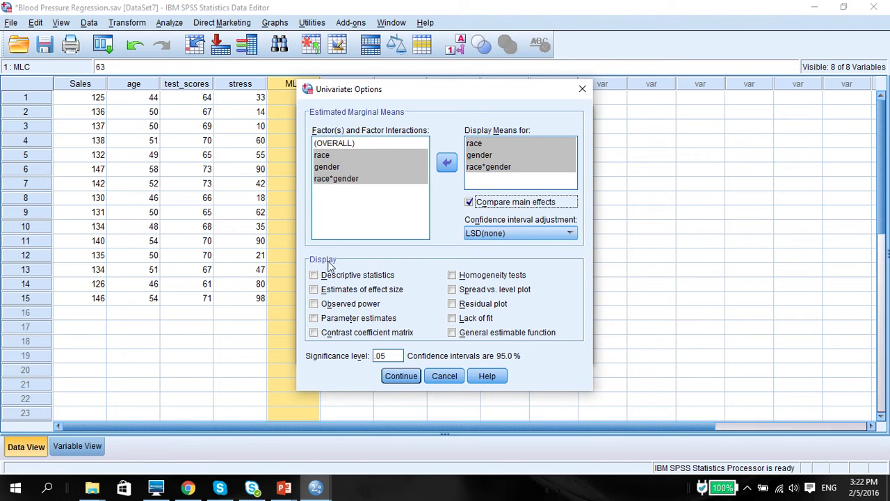
left_click(314, 275)
left_click(314, 289)
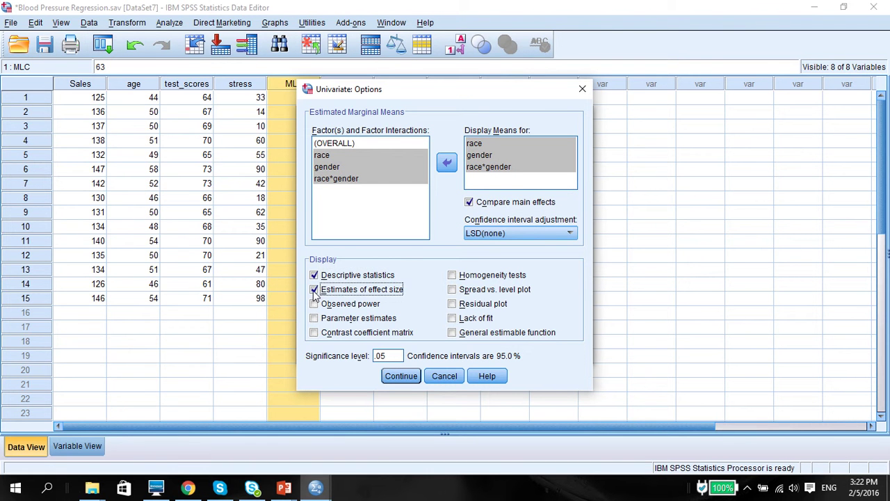
left_click(314, 304)
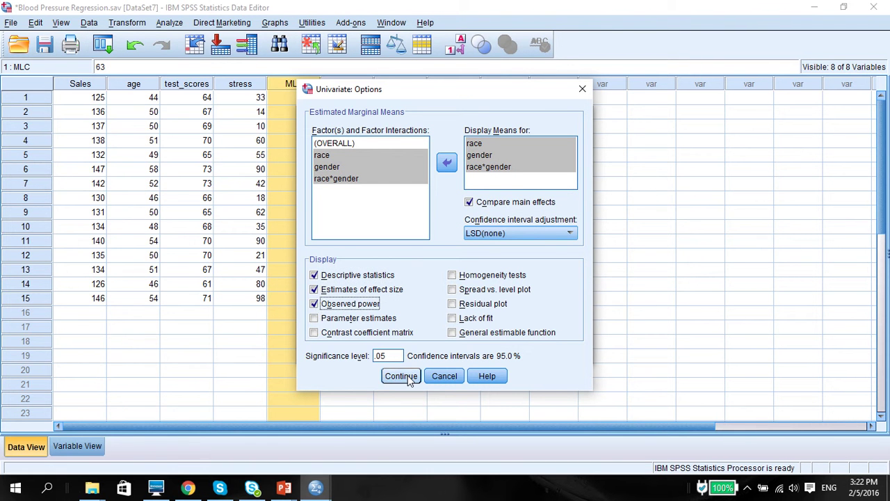
left_click(402, 376)
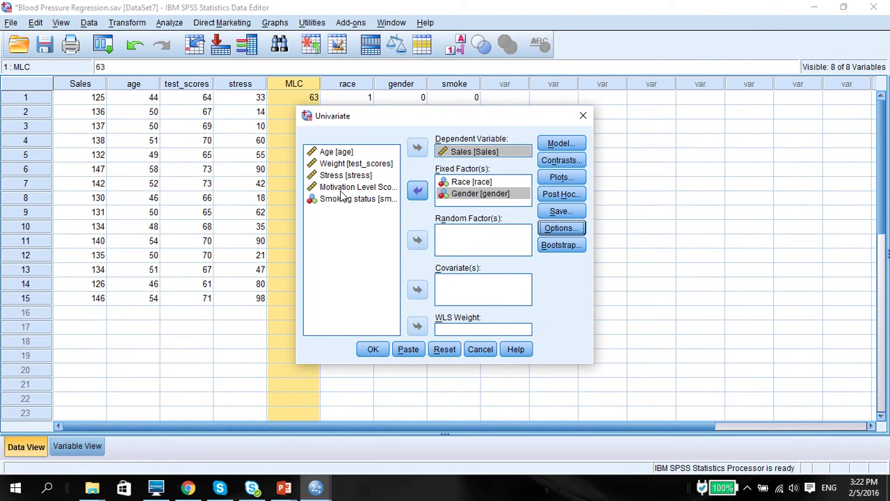
Add Age as a covariate and run the univariate ANCOVA
left_click(329, 153)
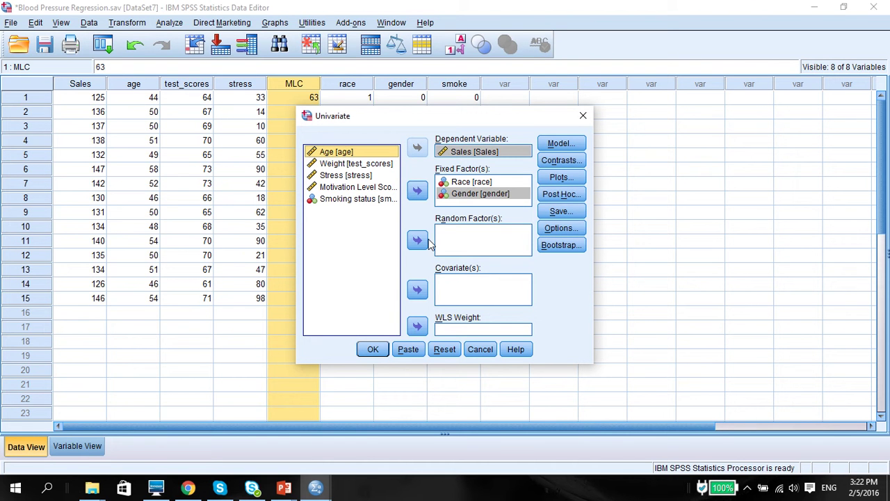
left_click(418, 289)
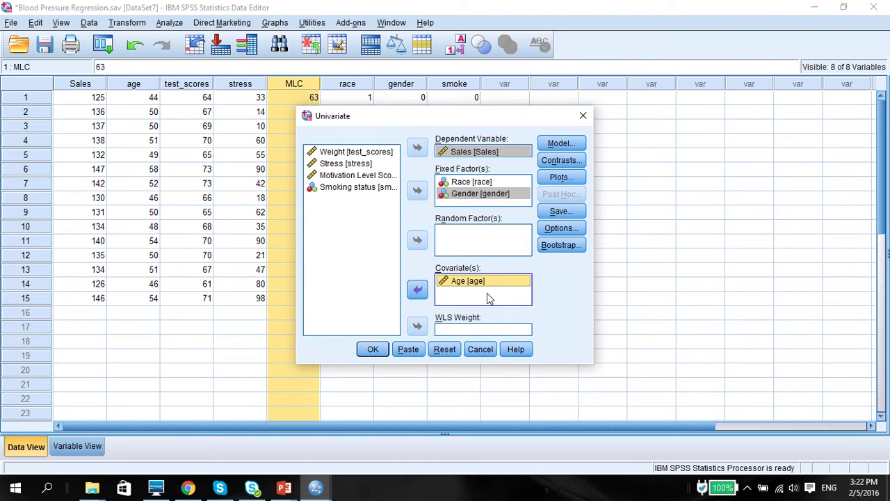
left_click(373, 350)
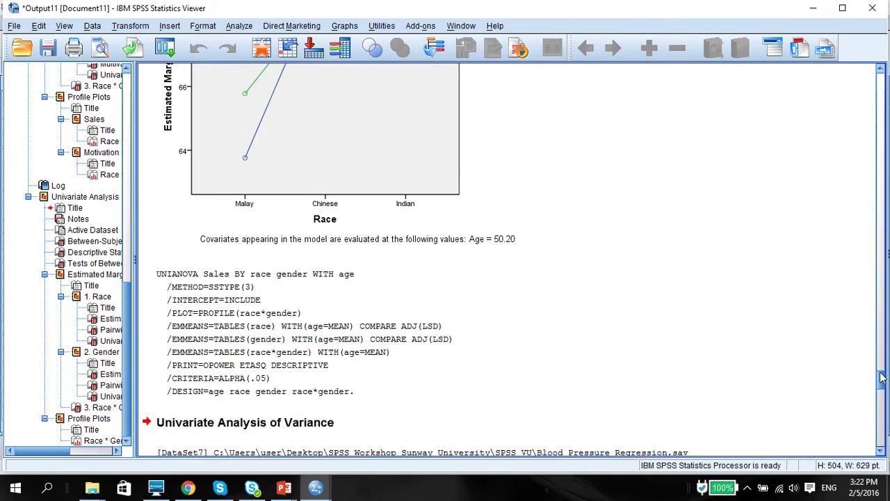
Scroll to and select the Tests of Between-Subjects Effects table in the output
mouse_move(880, 380)
left_mouse_down()
mouse_move(880, 323)
mouse_move(884, 451)
mouse_move(874, 356)
mouse_move(873, 370)
left_mouse_up()
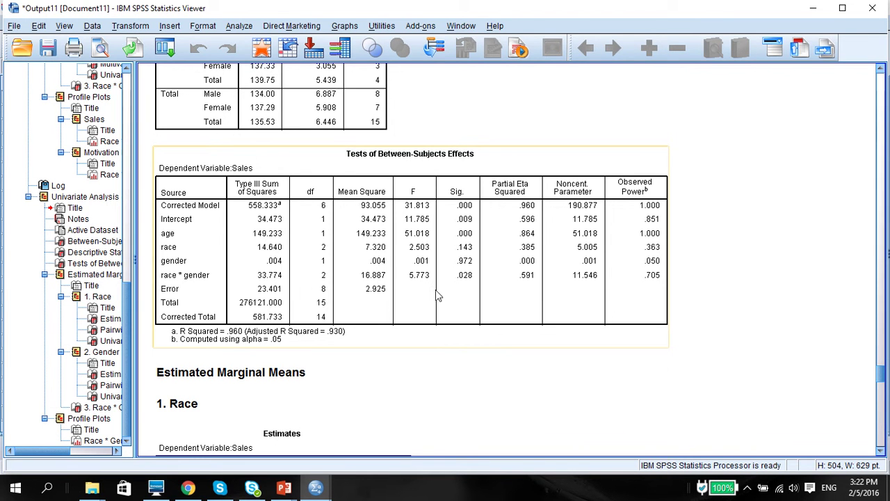
left_click(333, 281)
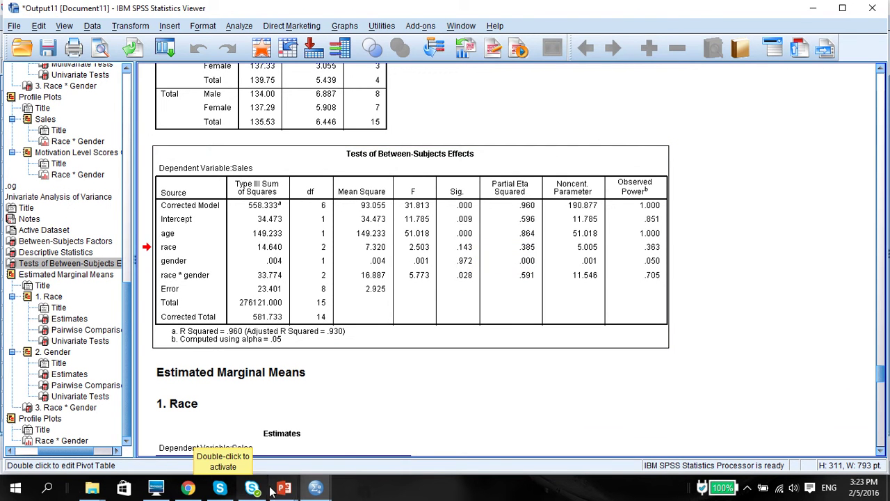
Open slide 3, 'ANOVA vs ANCOVA Results', and compare it against the SPSS output
mouse_move(284, 491)
left_click(416, 459)
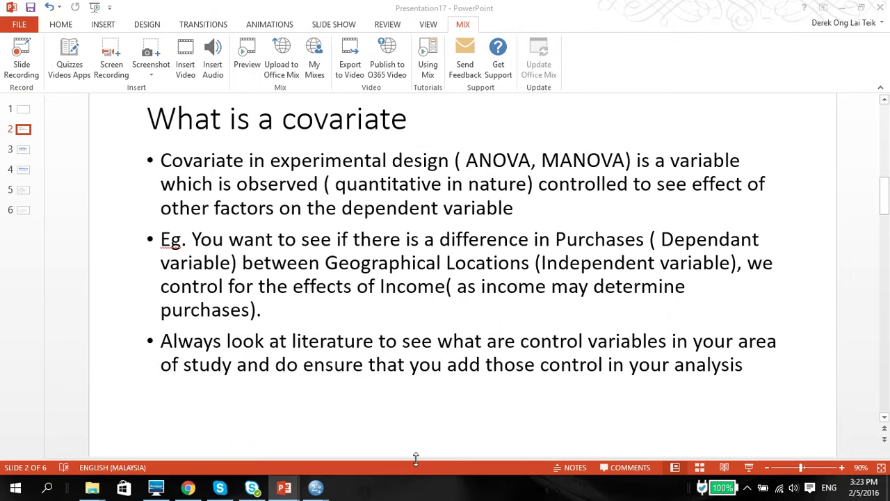
left_click(28, 151)
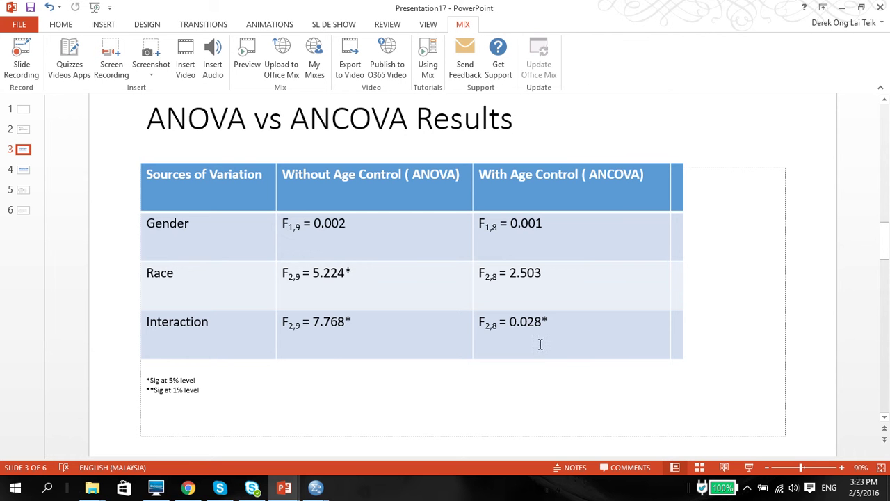
mouse_move(314, 492)
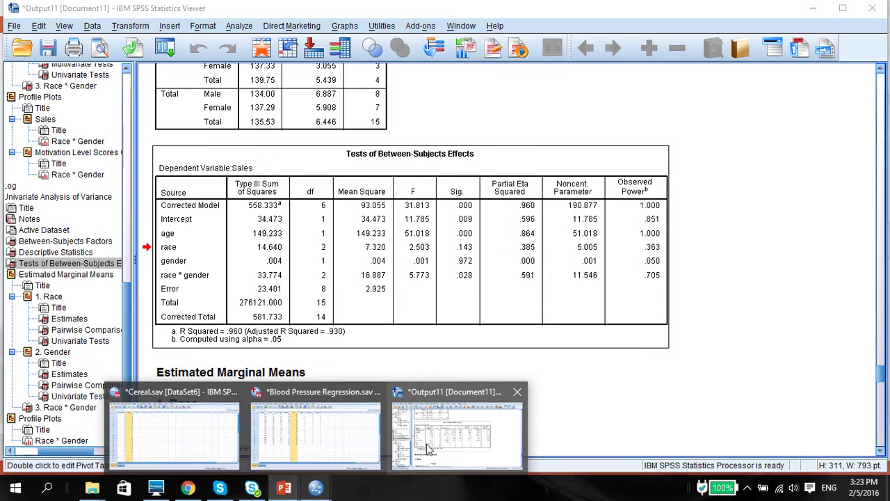
left_click(457, 427)
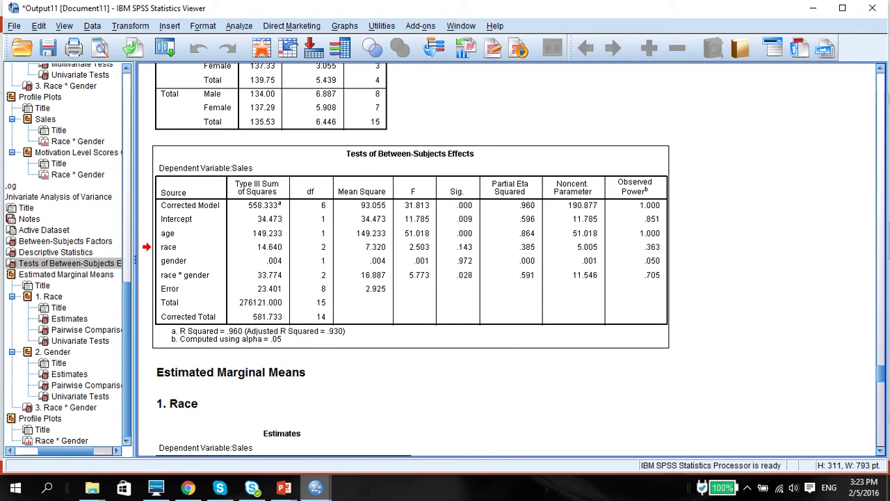
left_click(284, 488)
left_click(444, 456)
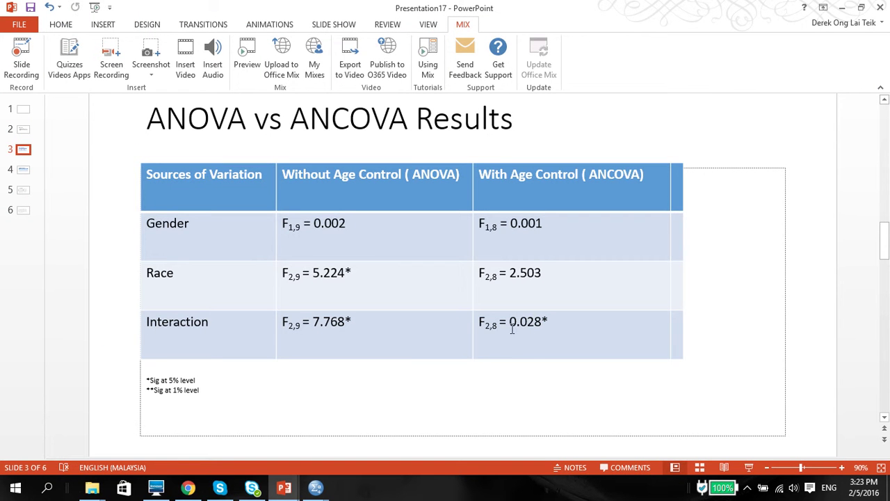
Replace the Interaction ANCOVA value 0.028 with 5.773, rechecking figures in SPSS
left_click_drag(511, 321, 543, 321)
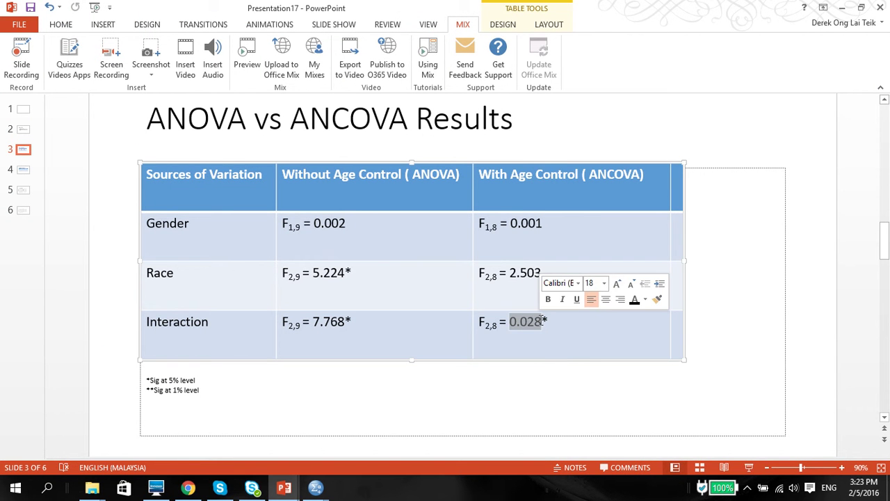
type("5.773")
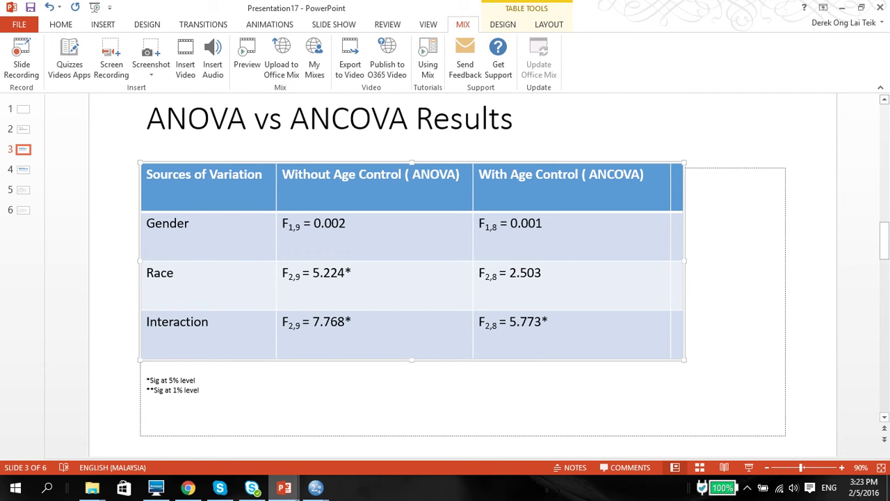
mouse_move(315, 487)
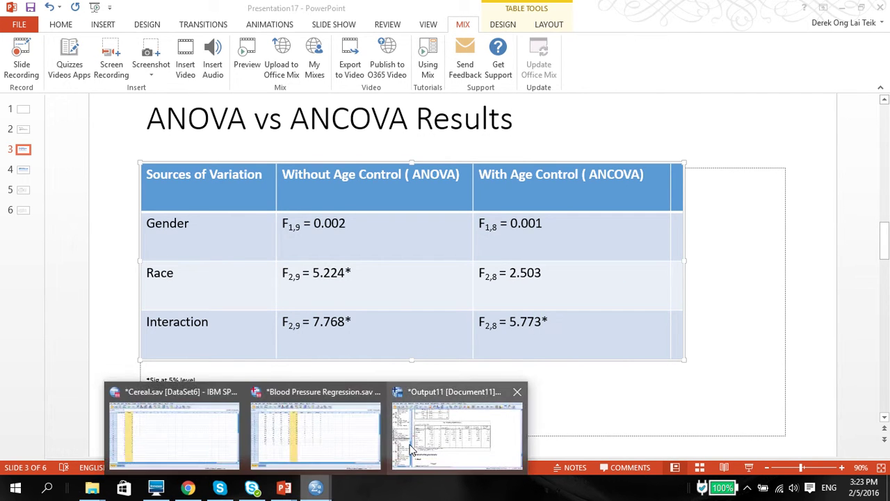
left_click(445, 417)
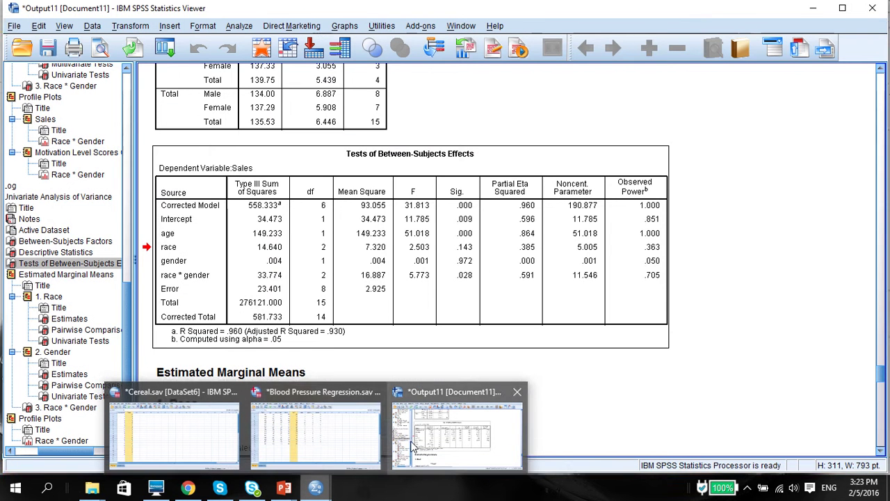
mouse_move(284, 486)
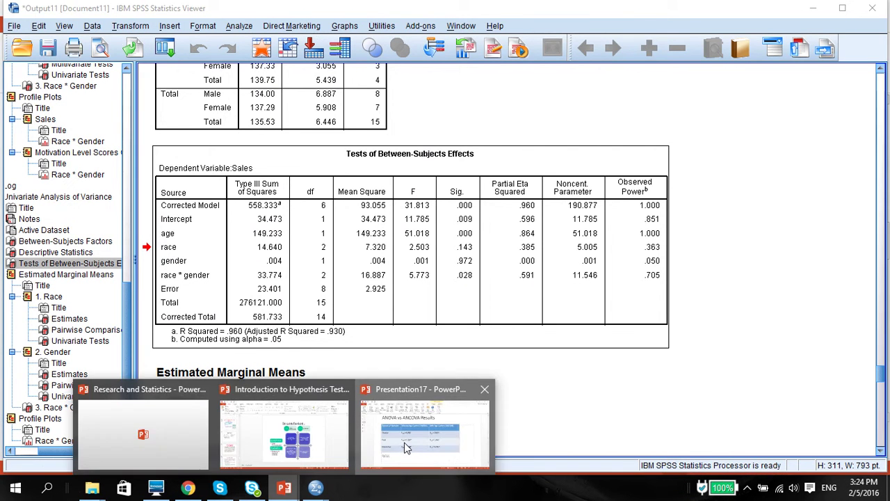
left_click(409, 444)
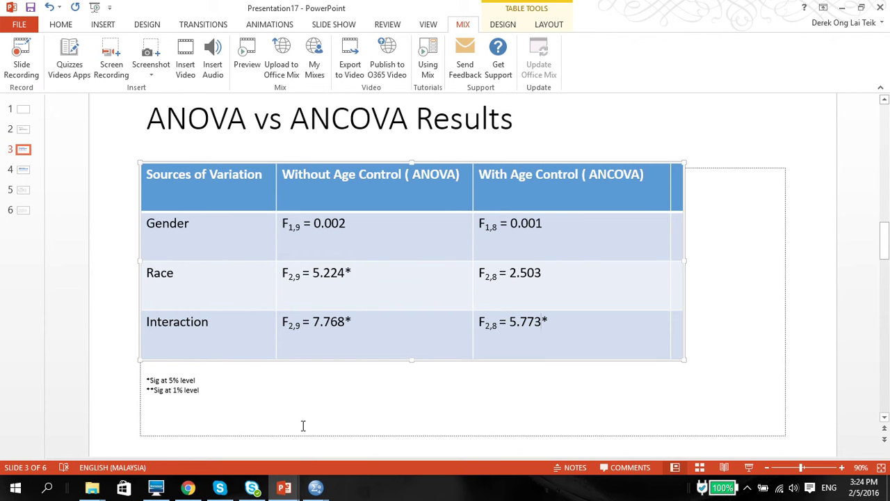
mouse_move(315, 487)
left_click(445, 452)
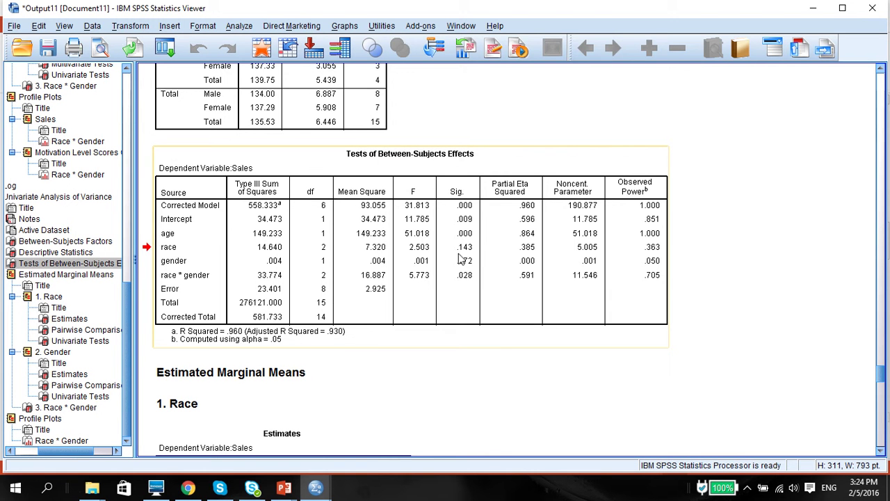
mouse_move(284, 490)
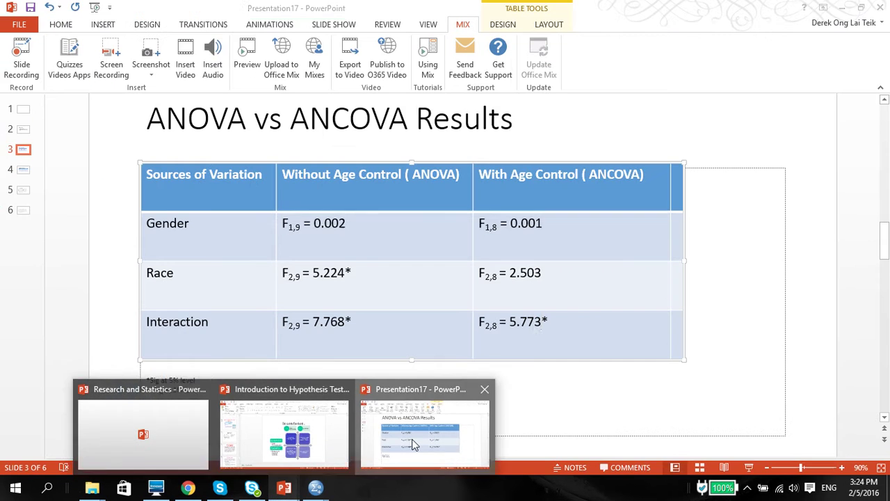
left_click(358, 459)
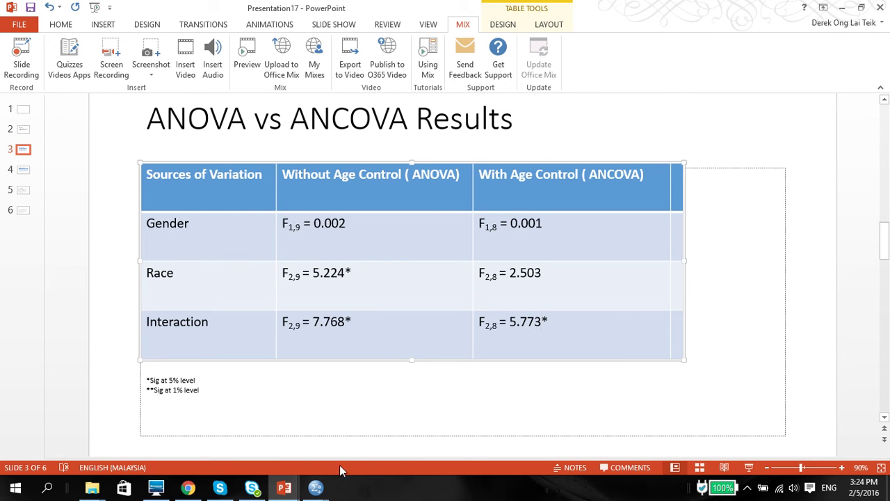
Review slide 5's age-adjusted Sales marginal means chart, then go to slide 6's motivation charts
left_click(24, 192)
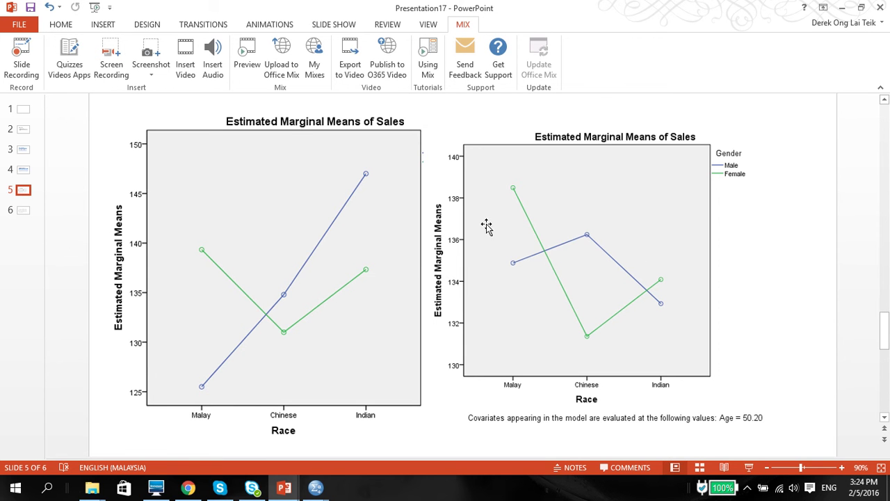
left_click(526, 288)
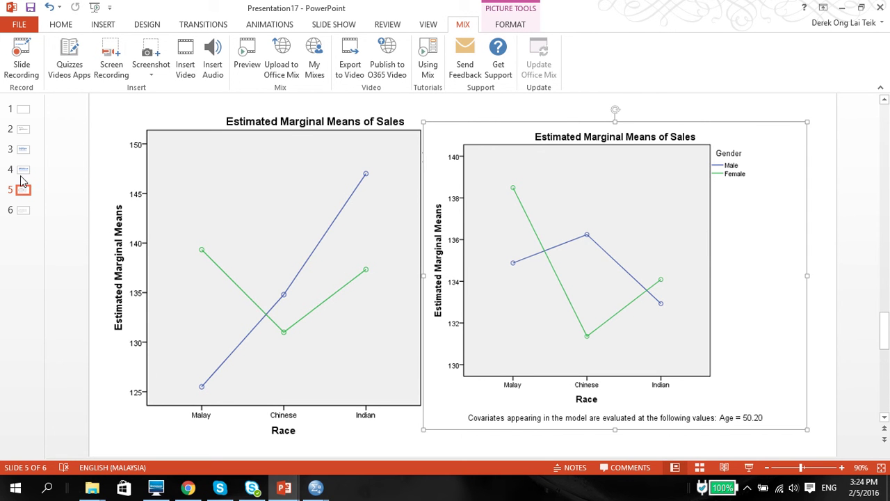
left_click(22, 218)
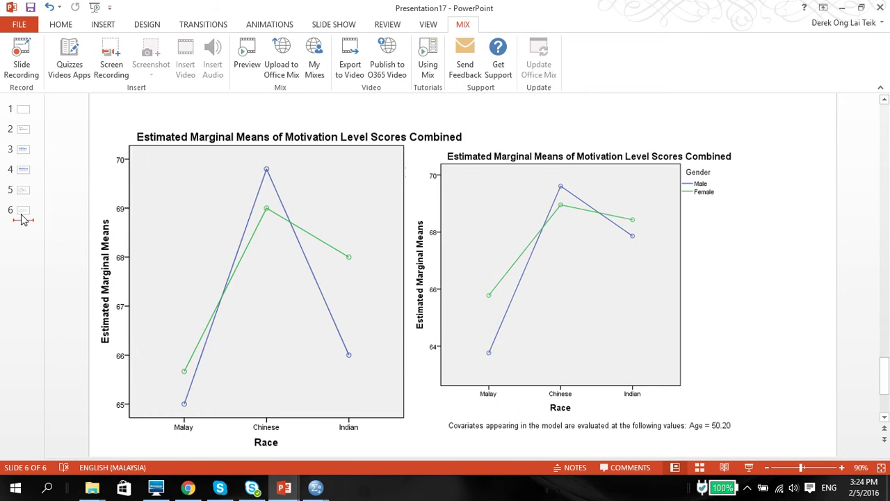
Switch to SPSS and start a Multivariate general linear model
mouse_move(323, 492)
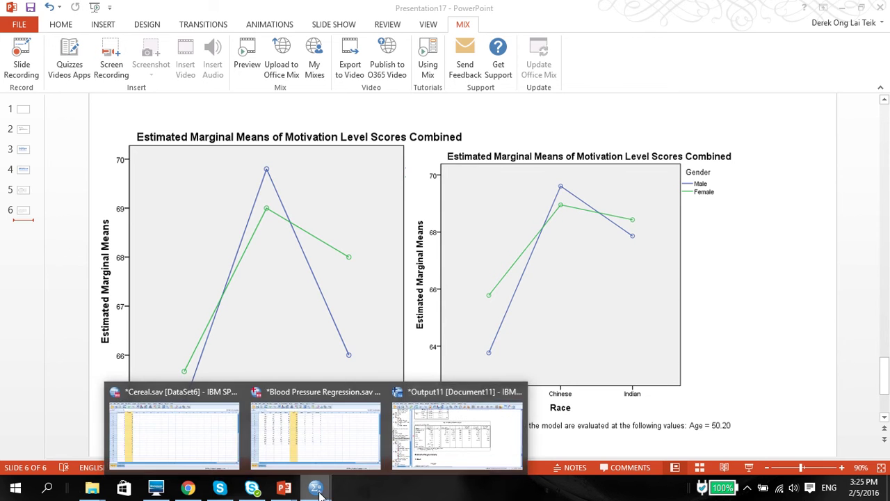
left_click(438, 451)
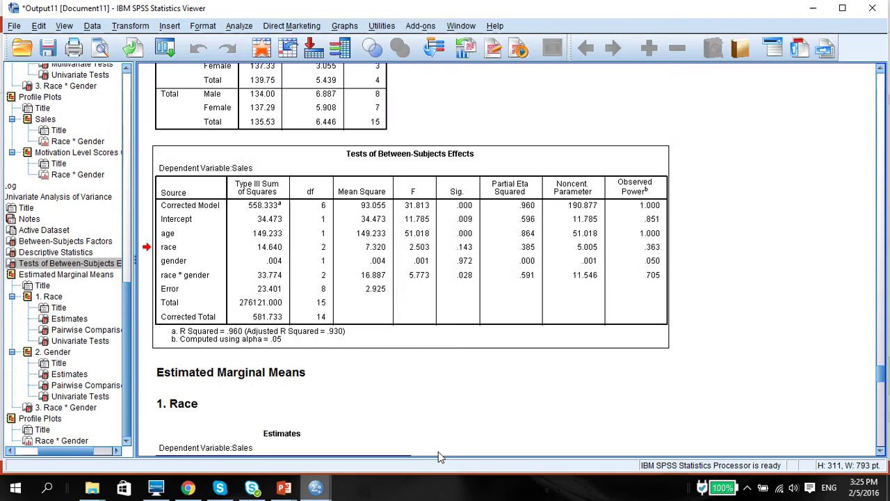
left_click(237, 28)
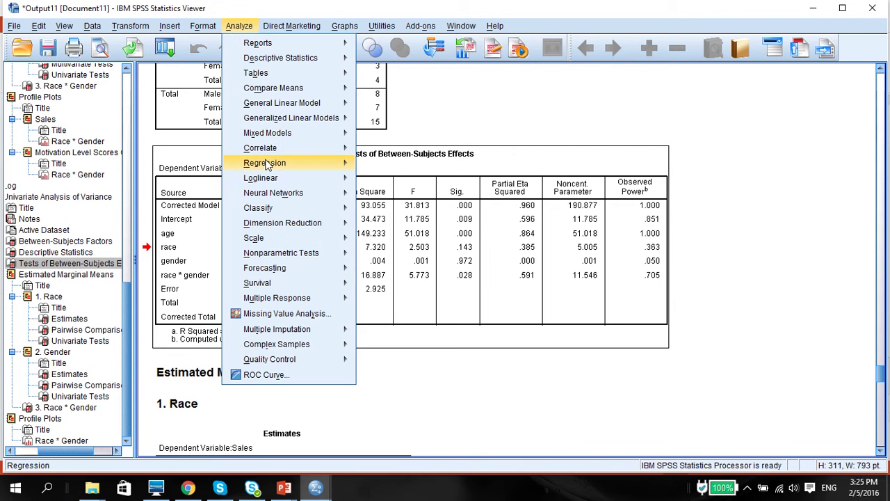
mouse_move(268, 109)
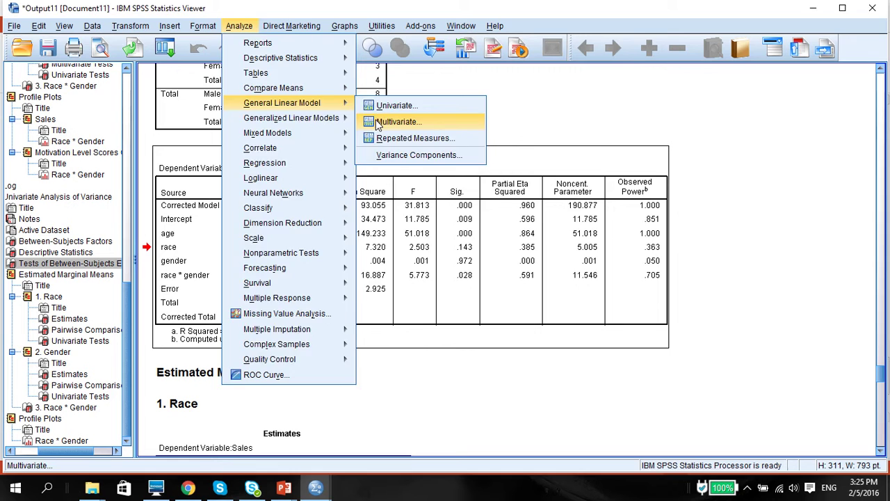
left_click(378, 122)
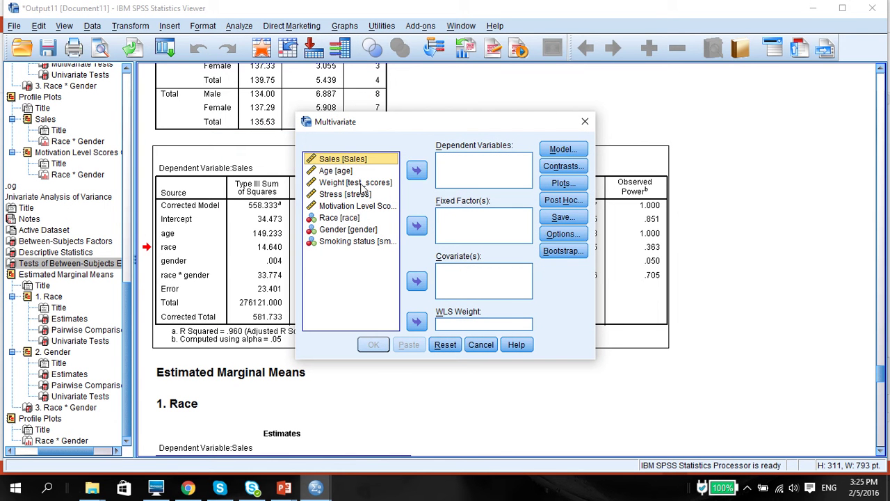
Set Sales and Motivation scores as dependents, Age as covariate, Race and Gender as fixed factors
left_click(416, 170)
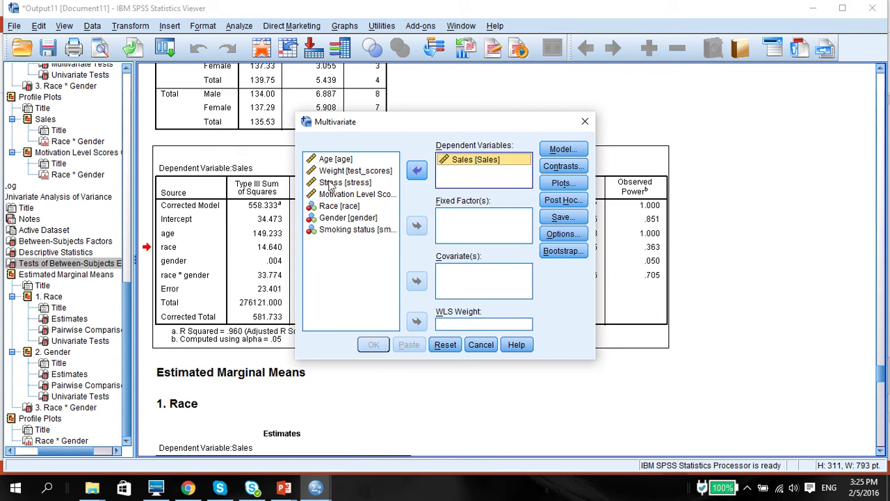
left_click(340, 194)
left_click(416, 171)
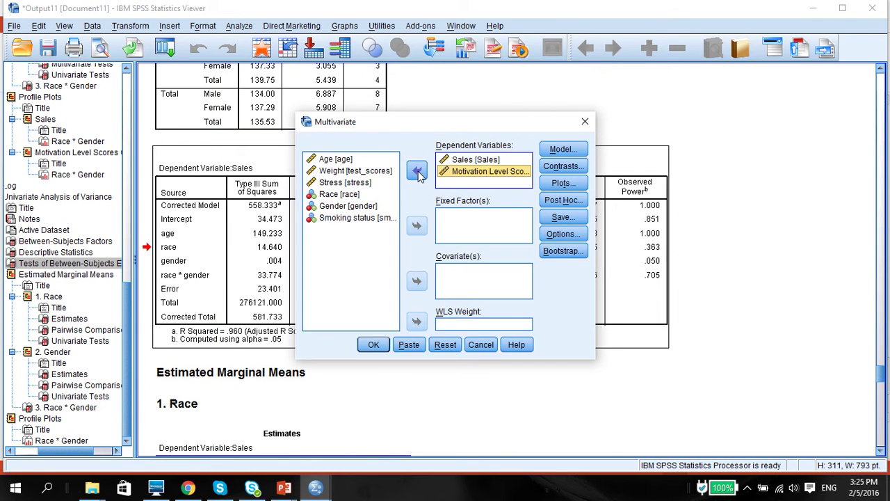
left_click(350, 160)
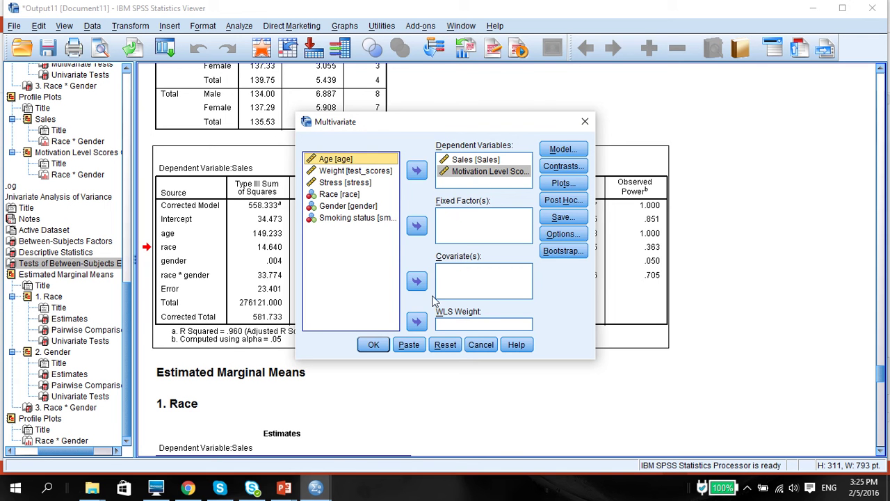
left_click(417, 281)
left_click(339, 182)
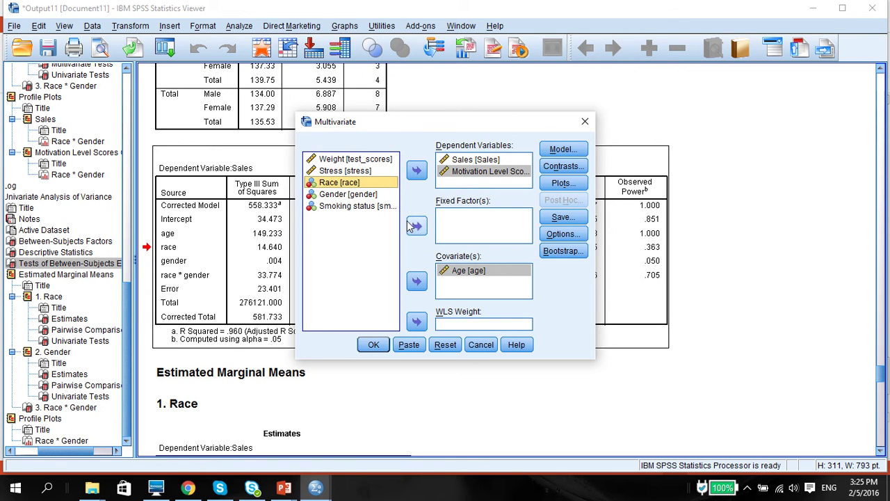
left_click(417, 225)
left_click(348, 183)
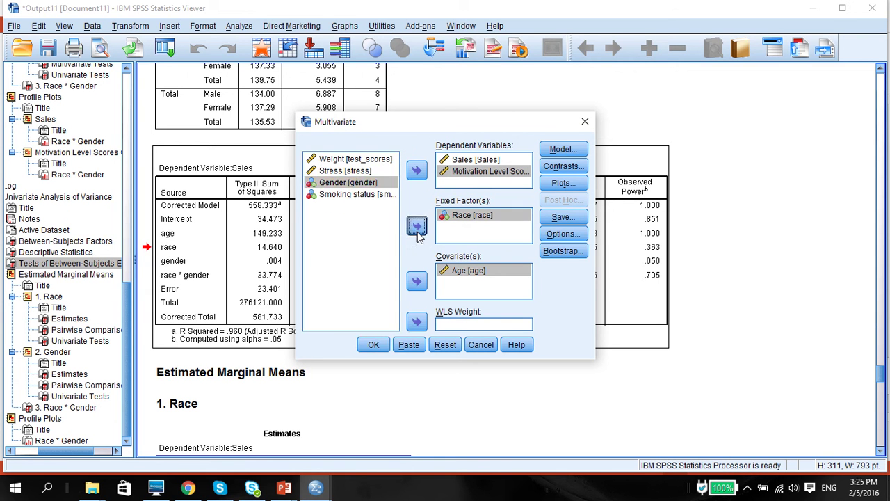
left_click(416, 226)
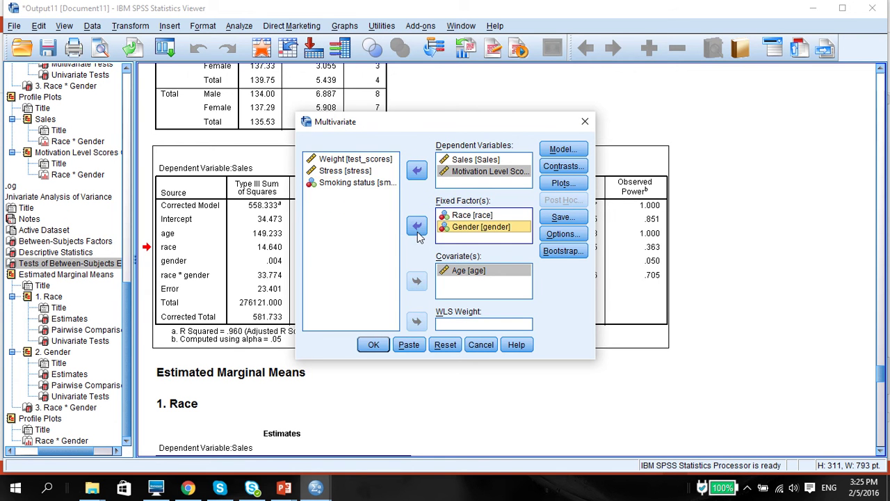
left_click(563, 184)
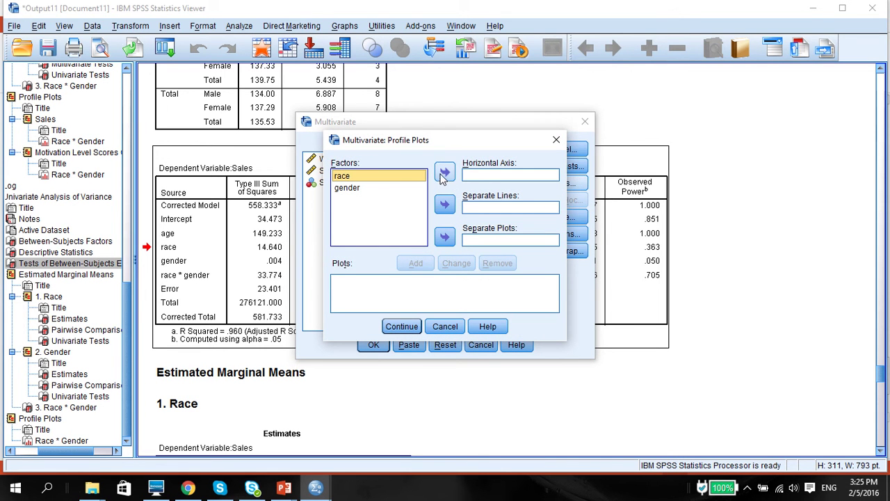
Define a race*gender profile plot with race on the horizontal axis and gender as separate lines
left_click(444, 172)
left_click(373, 187)
left_click(444, 206)
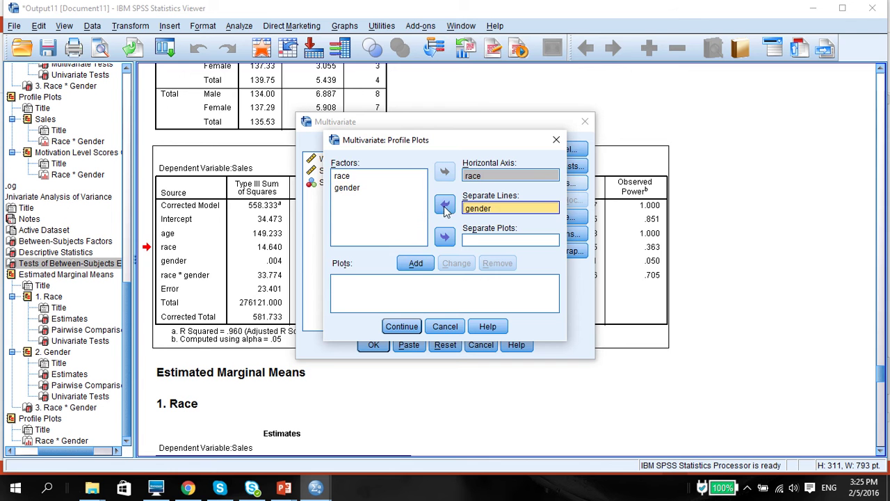
left_click(418, 264)
left_click(402, 327)
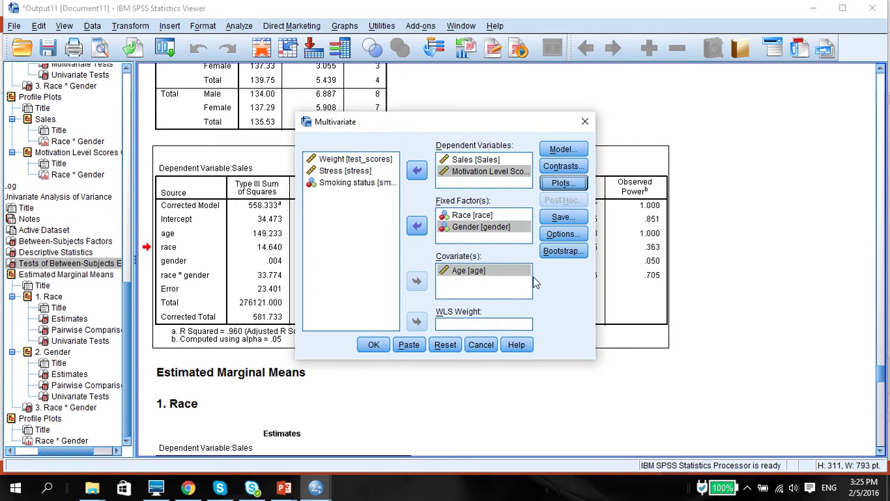
Request compared marginal means, descriptives, effect size and observed power, then run the MANCOVA
left_click(566, 234)
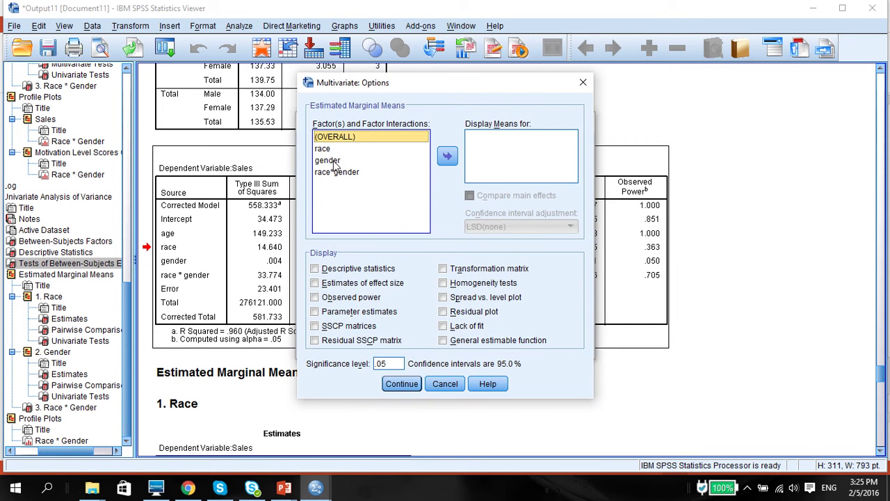
left_click(333, 149)
left_click(332, 172, "shift")
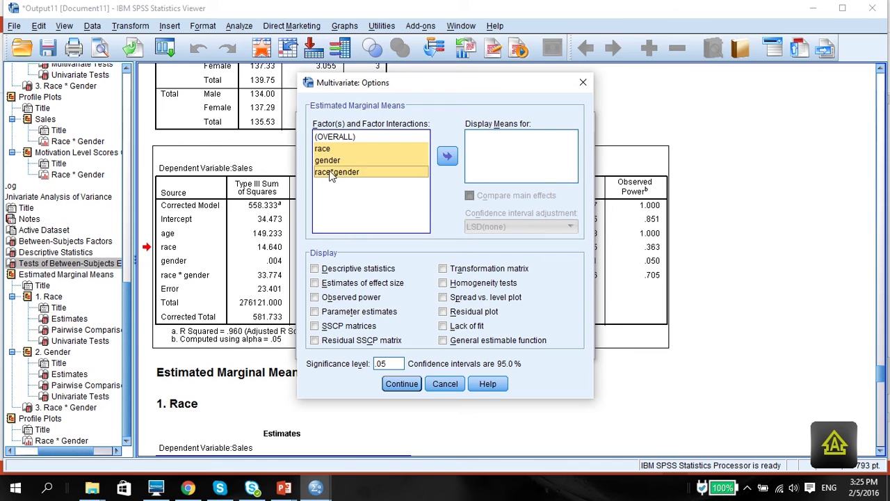
left_click(444, 158)
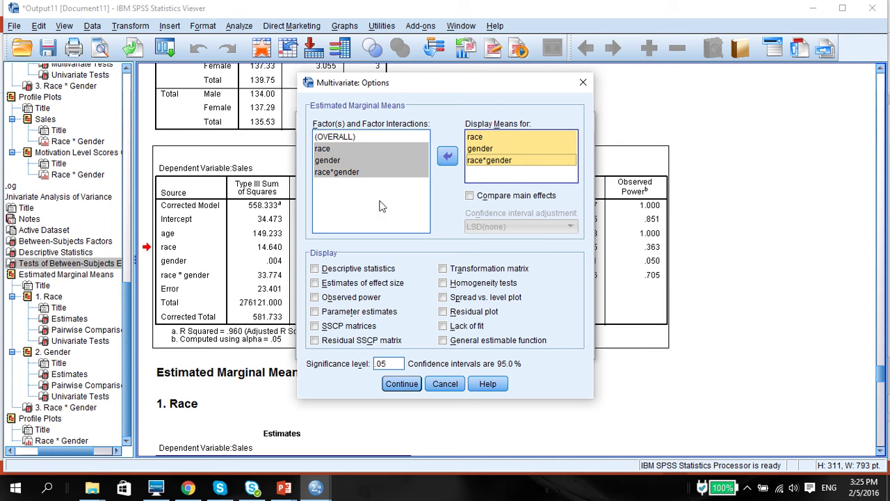
left_click(315, 268)
left_click(315, 268)
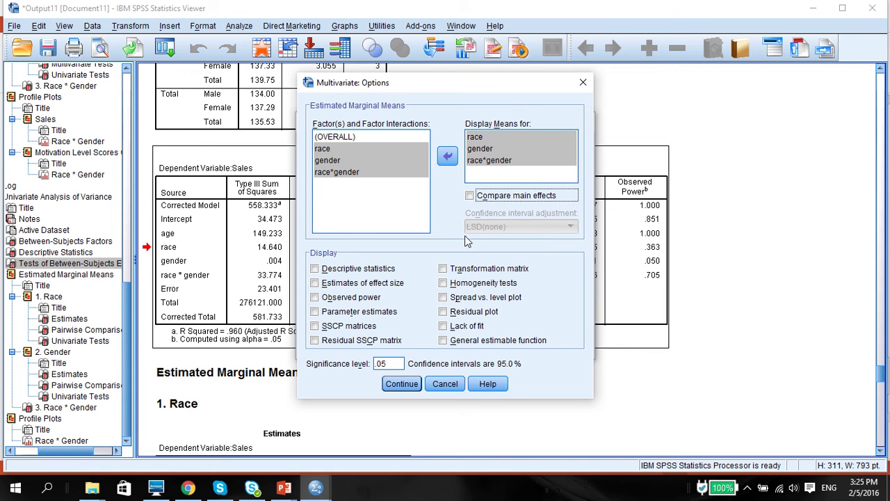
left_click(470, 197)
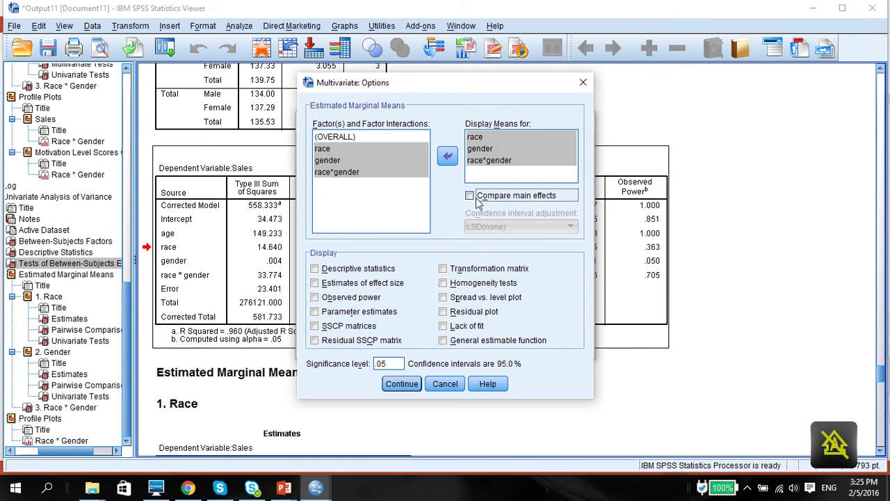
left_click(315, 268)
left_click(315, 283)
left_click(315, 297)
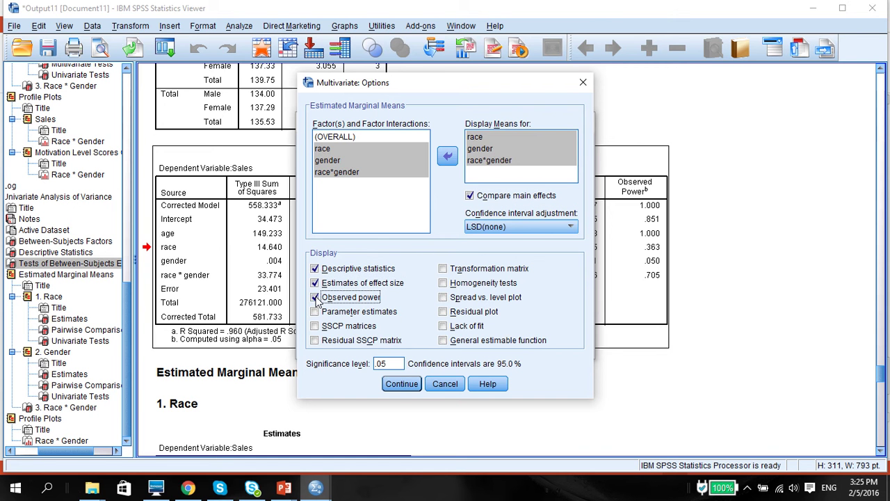
left_click(401, 383)
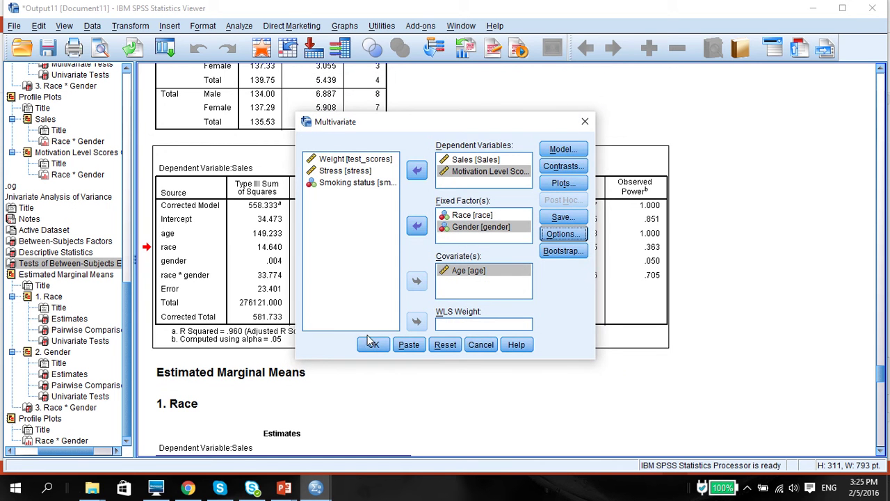
left_click(374, 346)
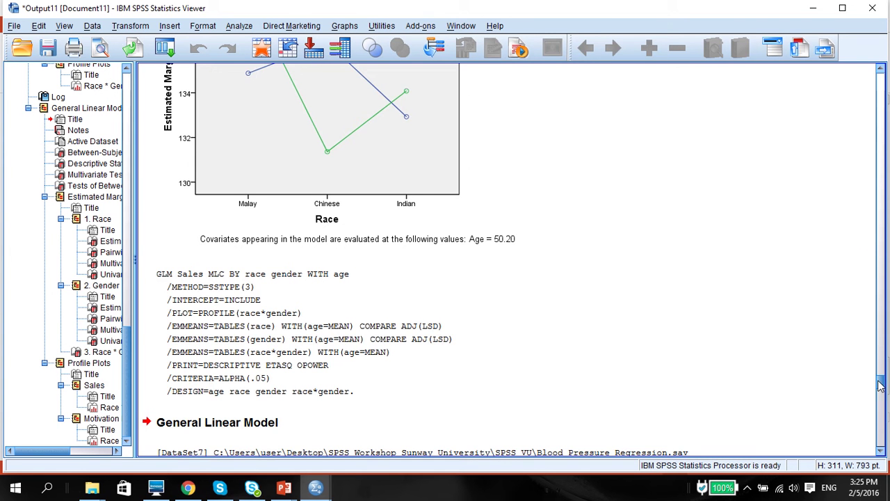
Scroll the output down to the MANCOVA Tests of Between-Subjects Effects table
left_click_drag(880, 381, 883, 397)
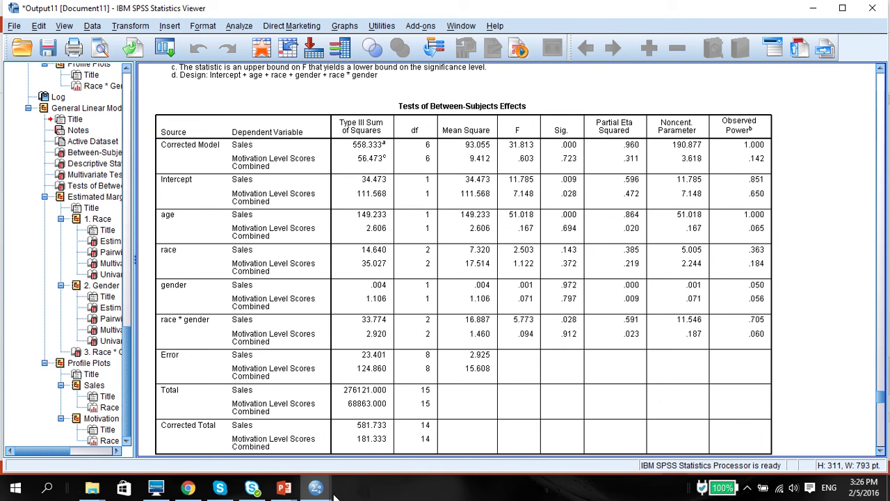
In PowerPoint, review slide 4's MANOVA vs MANCOVA F values, then show slide 6's Motivation Level charts
mouse_move(315, 487)
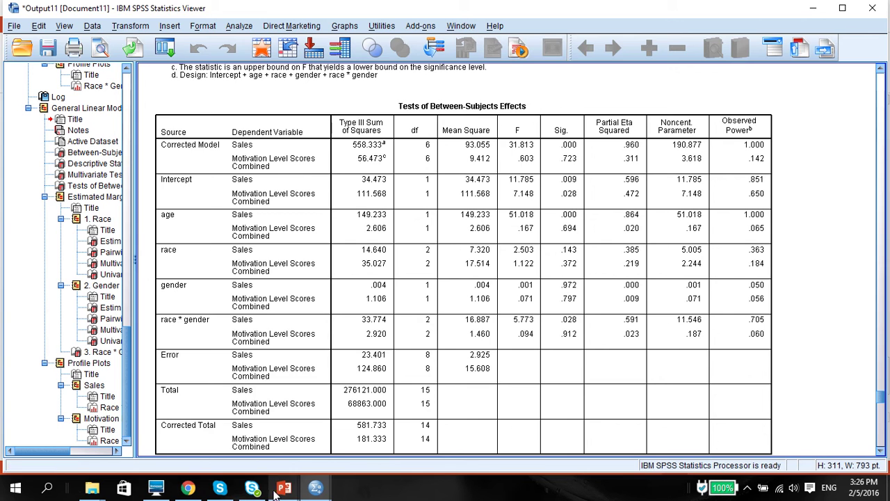
mouse_move(284, 487)
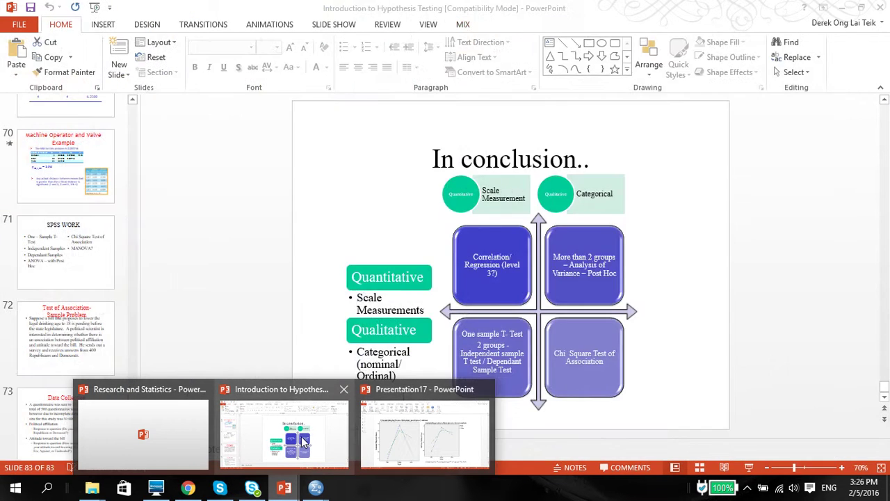
left_click(413, 434)
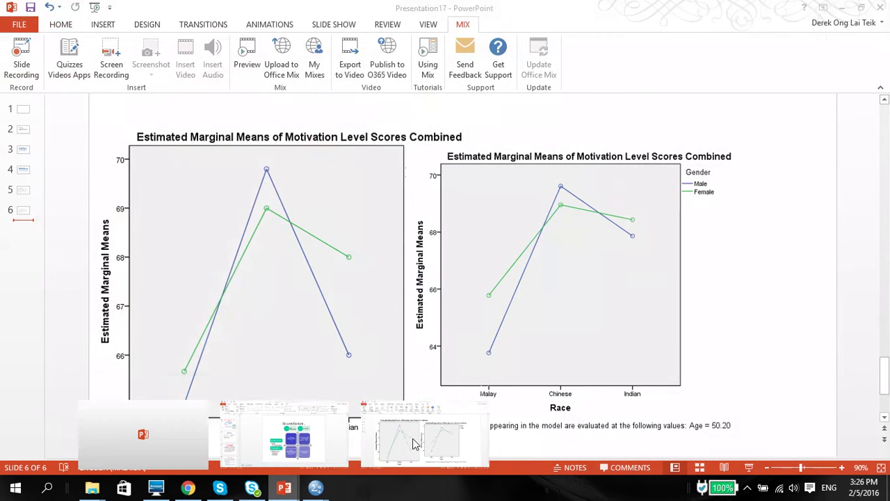
left_click(28, 191)
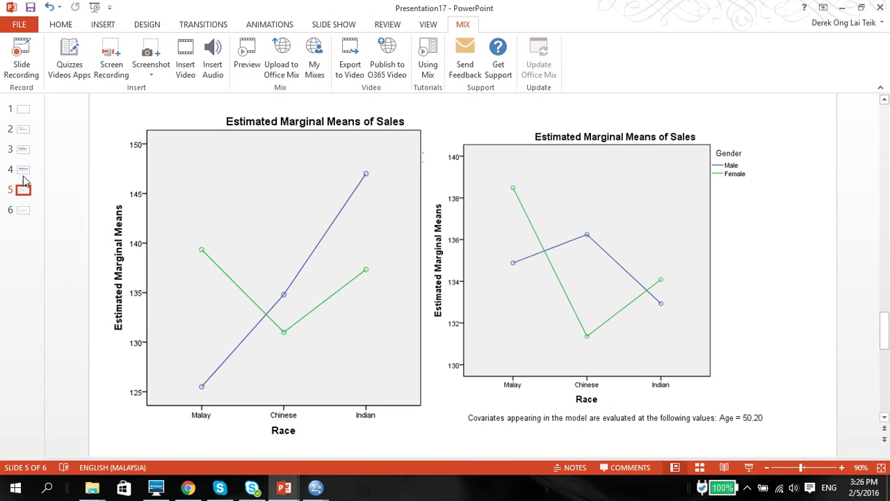
left_click(23, 171)
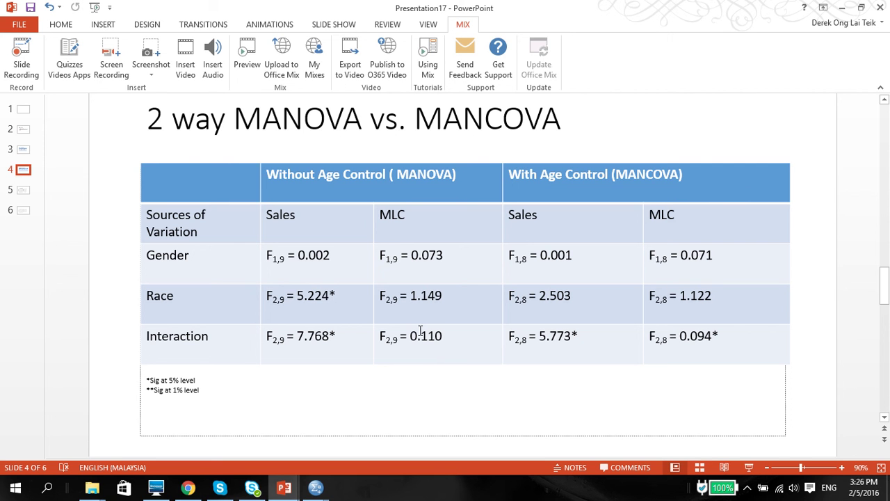
left_click(21, 211)
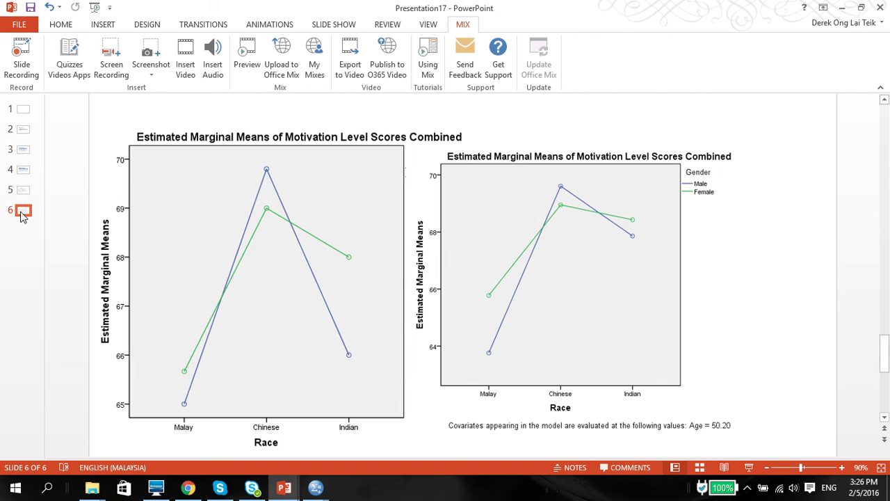